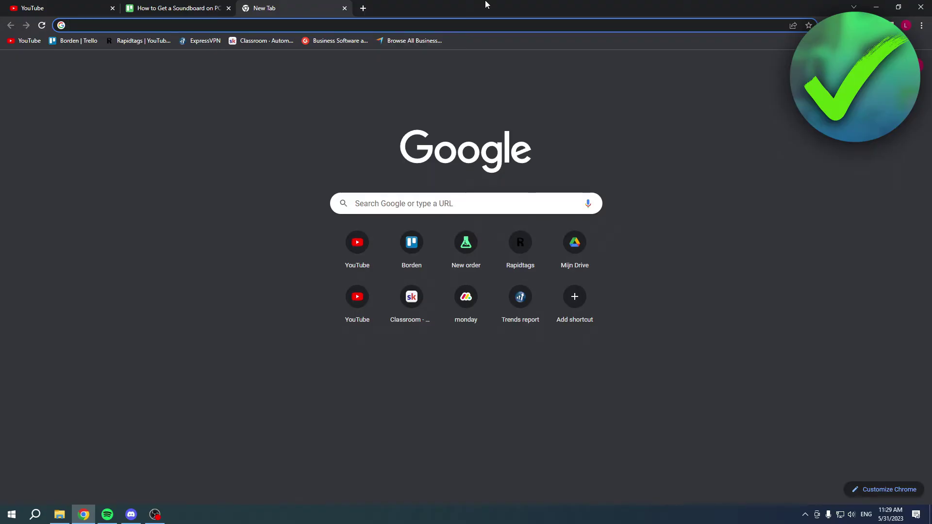
Search for voicemod and open the voicemod.net website.
{"action": "type", "text": "voi"}
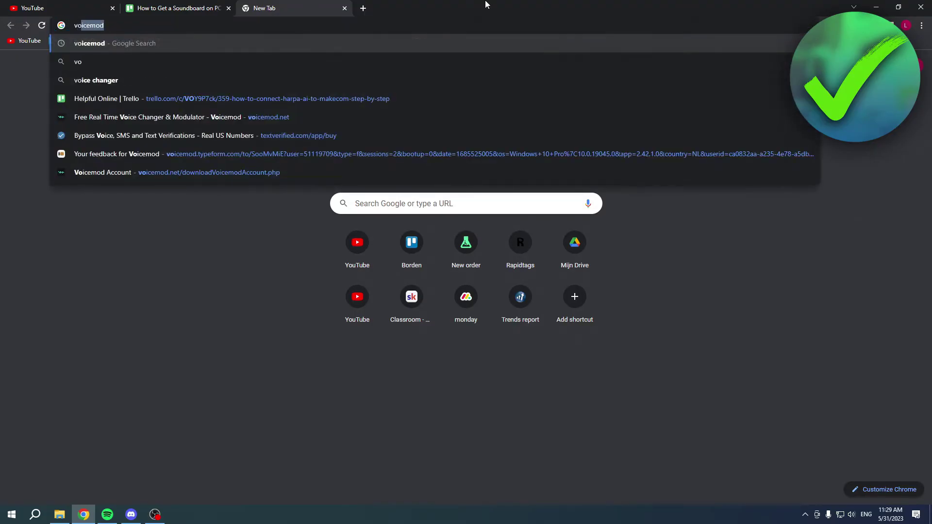
{"action": "key", "text": "Return"}
{"action": "left_click", "coordinate": [326, 152]}
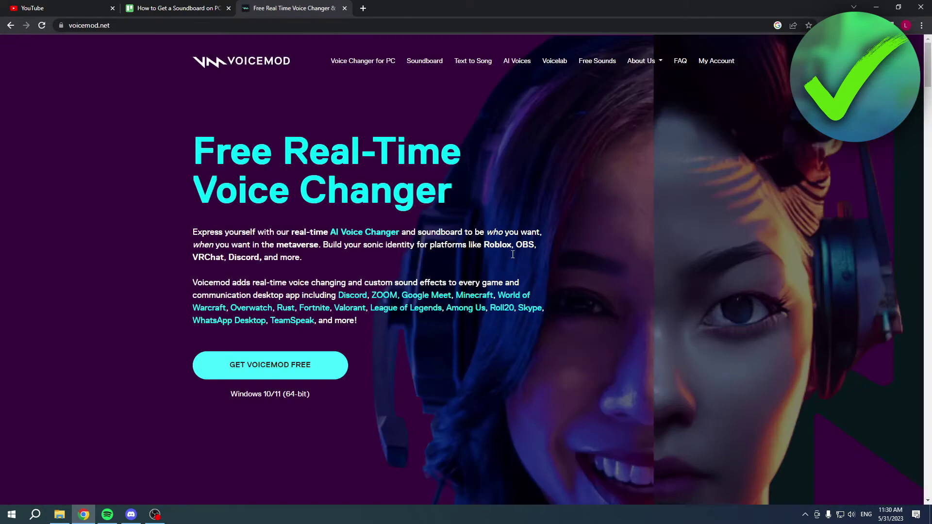
{"action": "scroll", "coordinate": [638, 322], "scroll_direction": "down", "scroll_amount": 3}
{"action": "scroll", "coordinate": [629, 322], "scroll_direction": "up", "scroll_amount": 3}
Download the free Voicemod installer from the voicemod.net homepage.
{"action": "left_click_drag", "start_coordinate": [204, 186], "coordinate": [449, 190]}
{"action": "left_click", "coordinate": [449, 189]}
{"action": "left_click", "coordinate": [274, 369]}
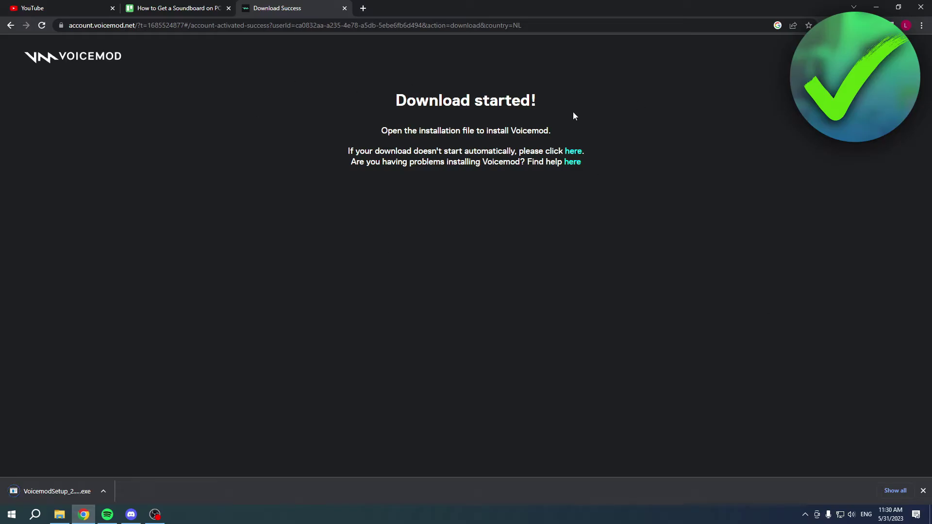
Run the VoicemodSetup installer and accept the licence agreement.
{"action": "left_click", "coordinate": [60, 490]}
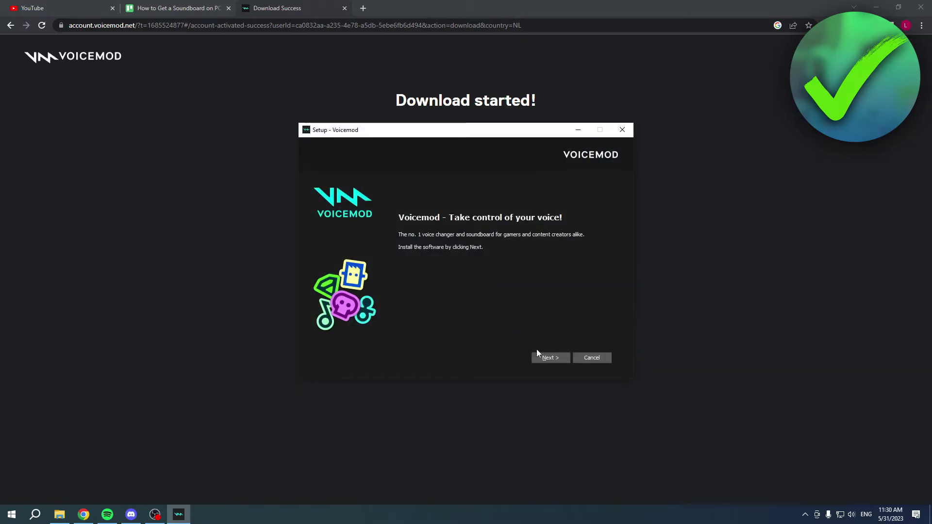
{"action": "left_click", "coordinate": [549, 358]}
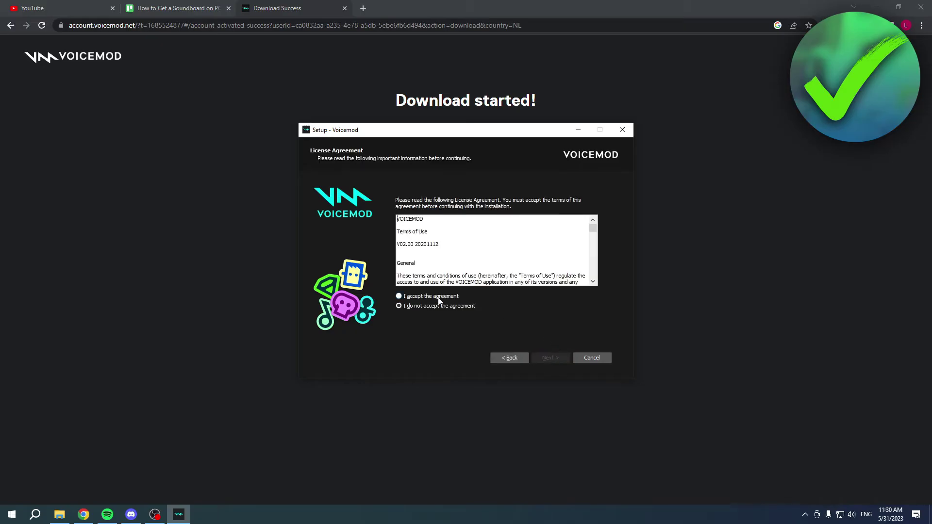
{"action": "left_click", "coordinate": [439, 297]}
{"action": "left_click", "coordinate": [551, 359]}
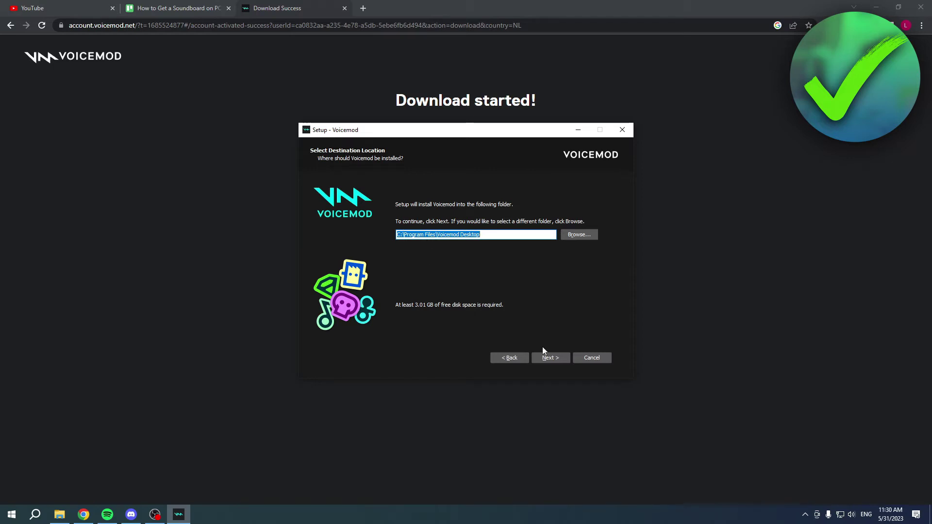
Install to C:\Program Files\Voicemod Desktop with a desktop shortcut but no Quick Launch shortcut.
{"action": "left_click", "coordinate": [558, 358]}
{"action": "left_click", "coordinate": [401, 241]}
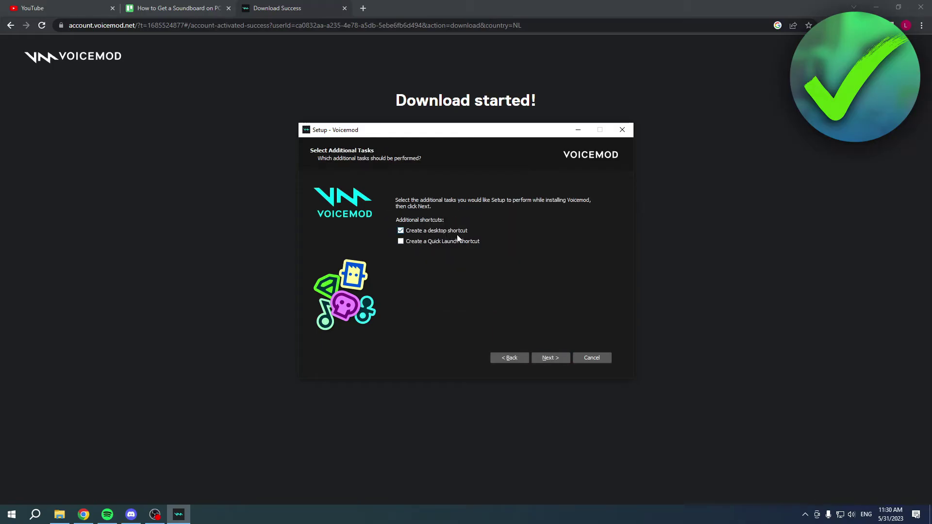
{"action": "left_click", "coordinate": [550, 359]}
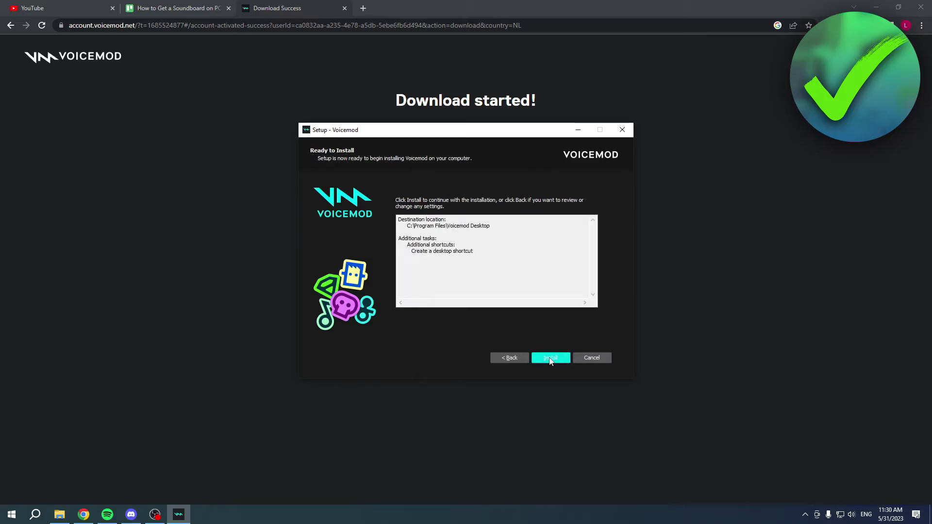
{"action": "left_click", "coordinate": [550, 359]}
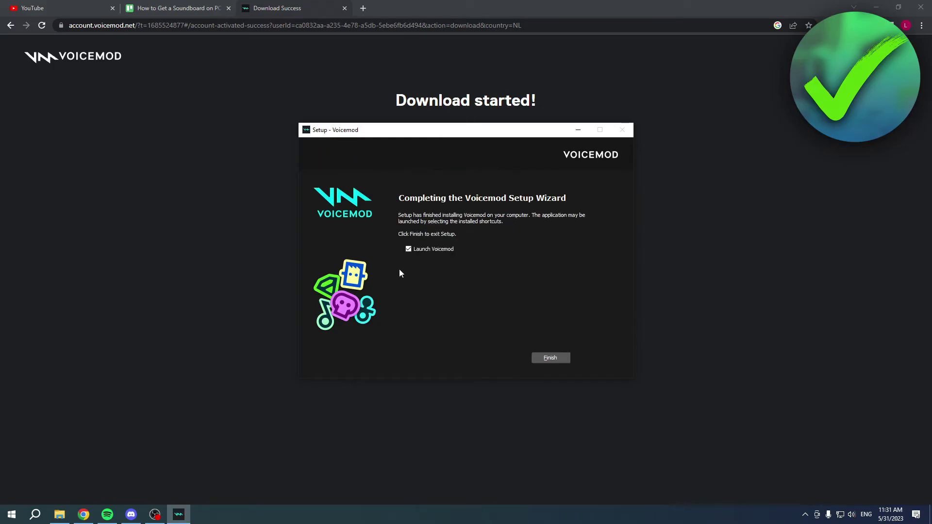
Launch Voicemod, sign in to the account, and bring its window to the front.
{"action": "left_click", "coordinate": [544, 360]}
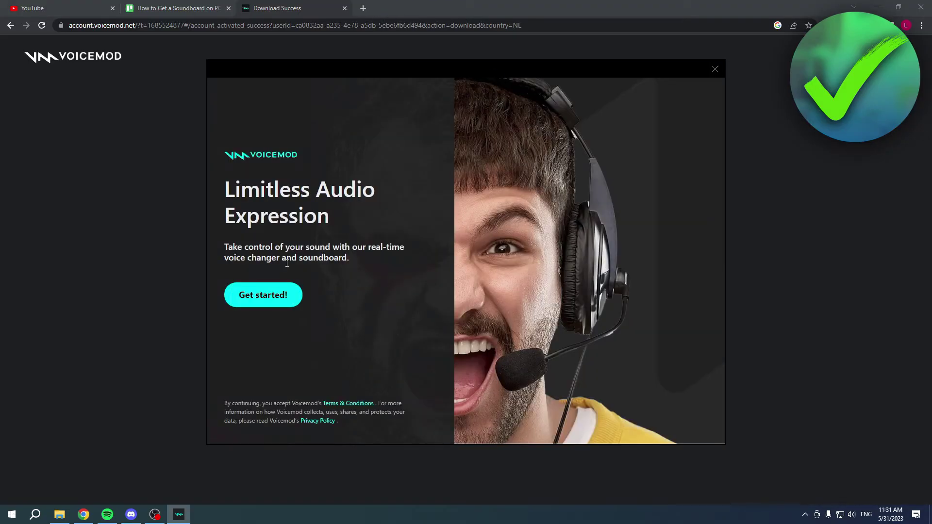
{"action": "left_click", "coordinate": [273, 300]}
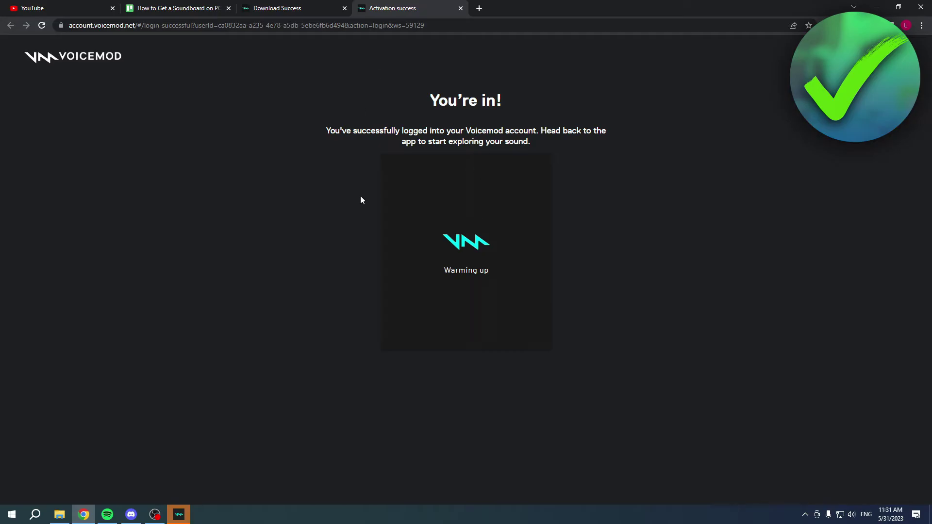
{"action": "left_click", "coordinate": [184, 513]}
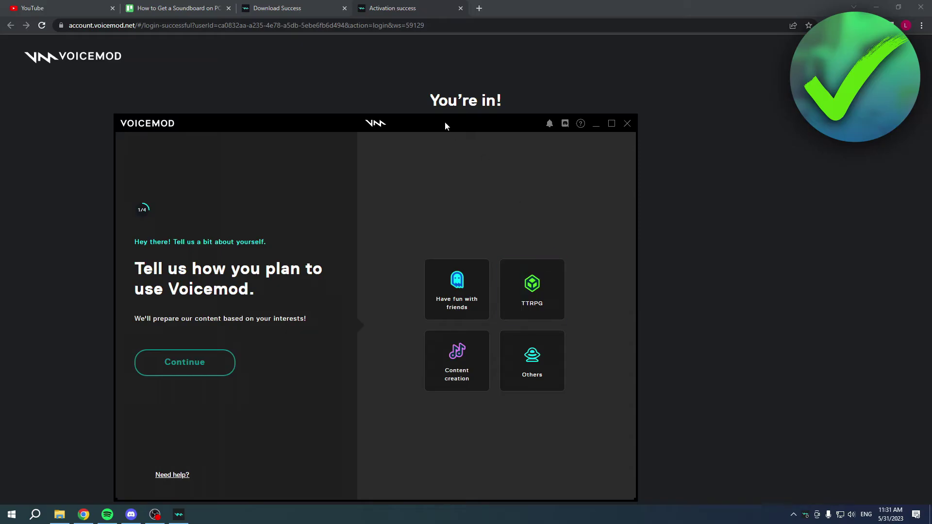
{"action": "left_click_drag", "start_coordinate": [445, 126], "coordinate": [539, 71]}
Choose 'Have fun with friends' as the intended use and continue through onboarding.
{"action": "left_click_drag", "start_coordinate": [233, 214], "coordinate": [361, 239]}
{"action": "left_click", "coordinate": [368, 237]}
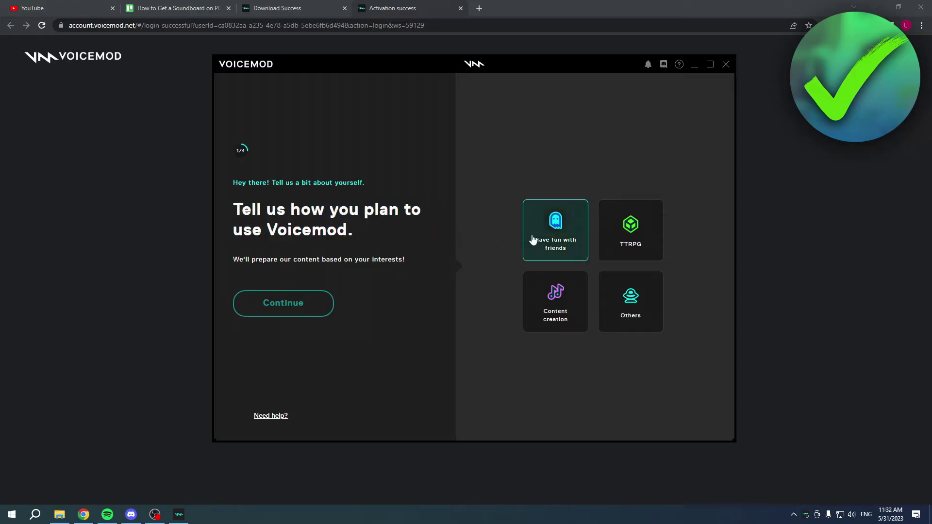
{"action": "left_click", "coordinate": [559, 232]}
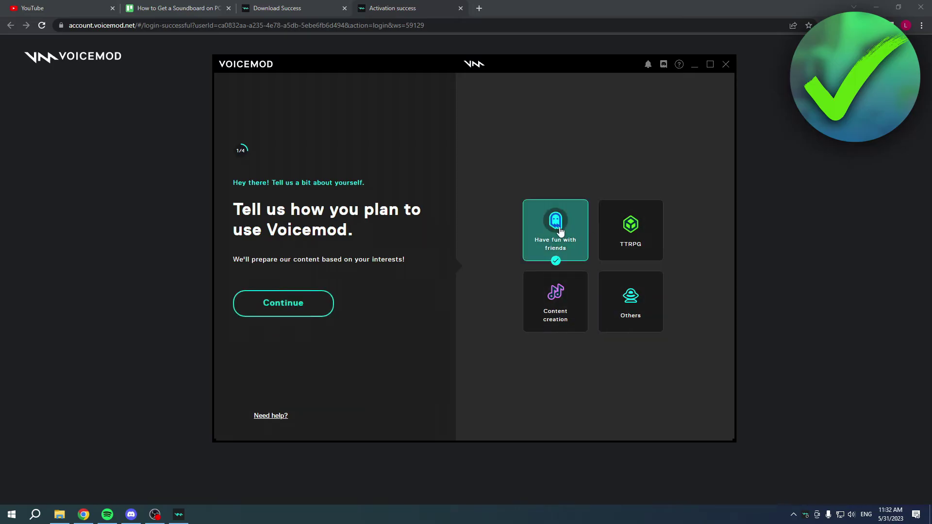
{"action": "left_click", "coordinate": [282, 301]}
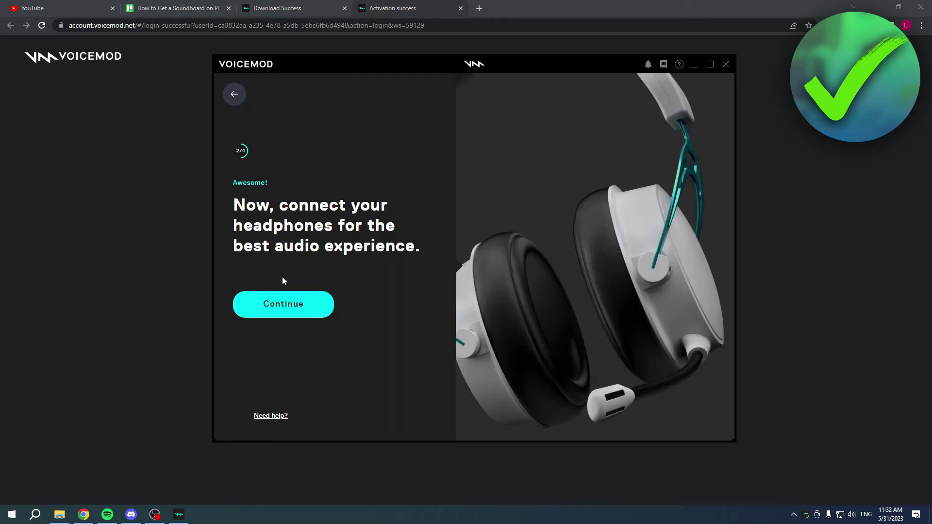
{"action": "left_click_drag", "start_coordinate": [234, 200], "coordinate": [435, 256]}
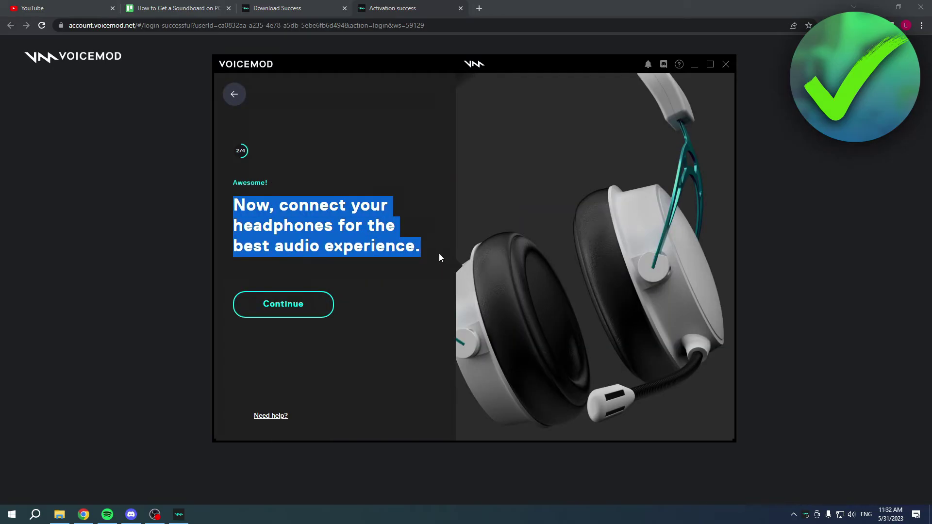
{"action": "left_click", "coordinate": [439, 253]}
{"action": "left_click", "coordinate": [310, 304]}
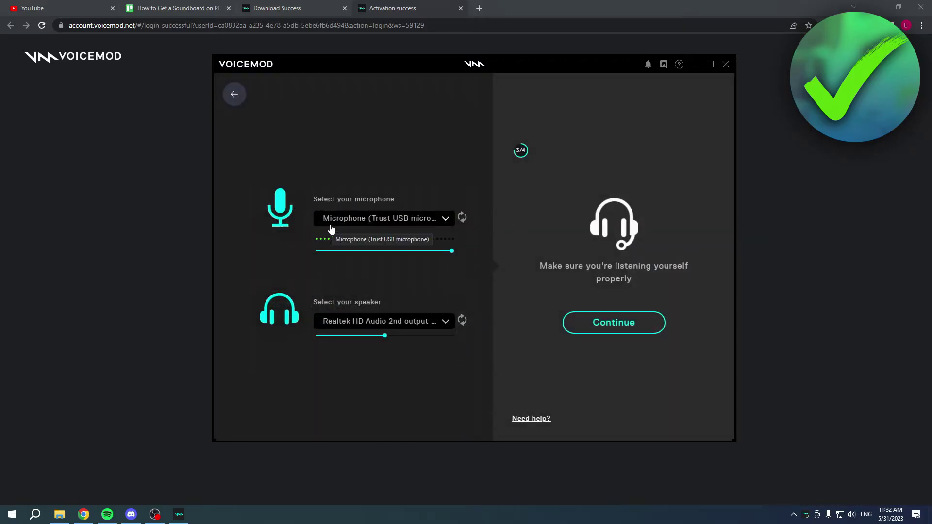
Keep the Trust USB microphone and Realtek HD Audio 2nd output speaker, then finish setup.
{"action": "left_click", "coordinate": [387, 220]}
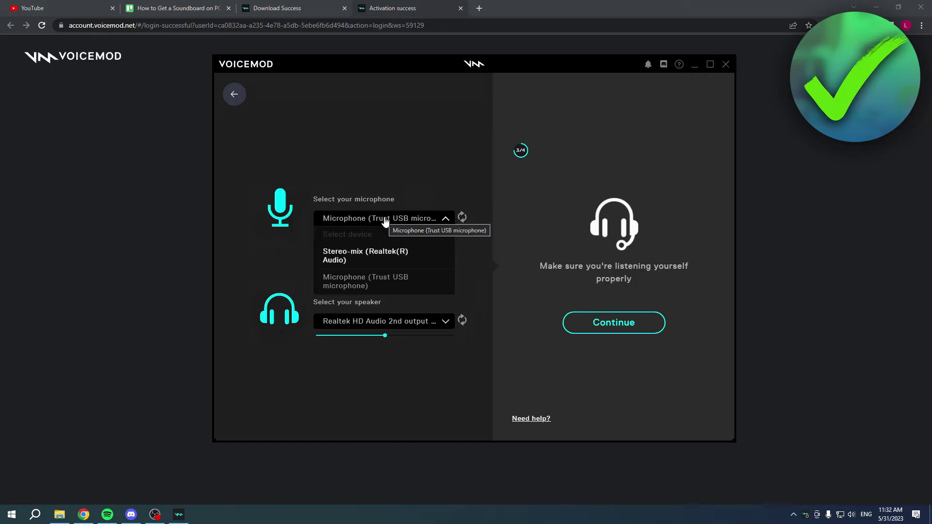
{"action": "left_click", "coordinate": [385, 220]}
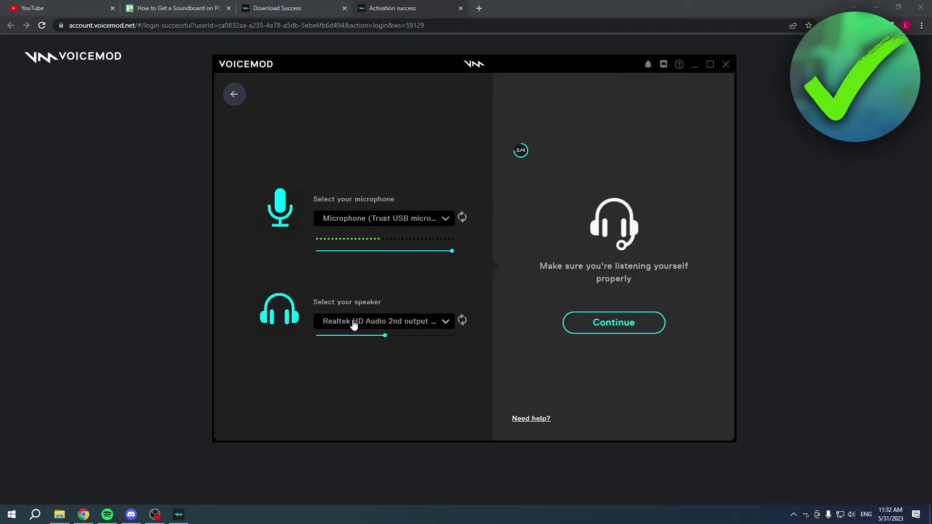
{"action": "left_click", "coordinate": [370, 326]}
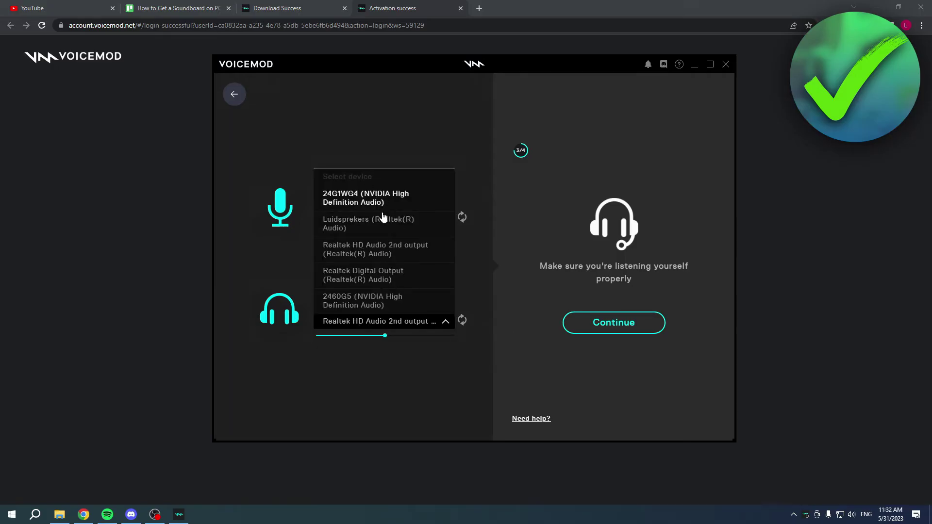
{"action": "left_click", "coordinate": [386, 324]}
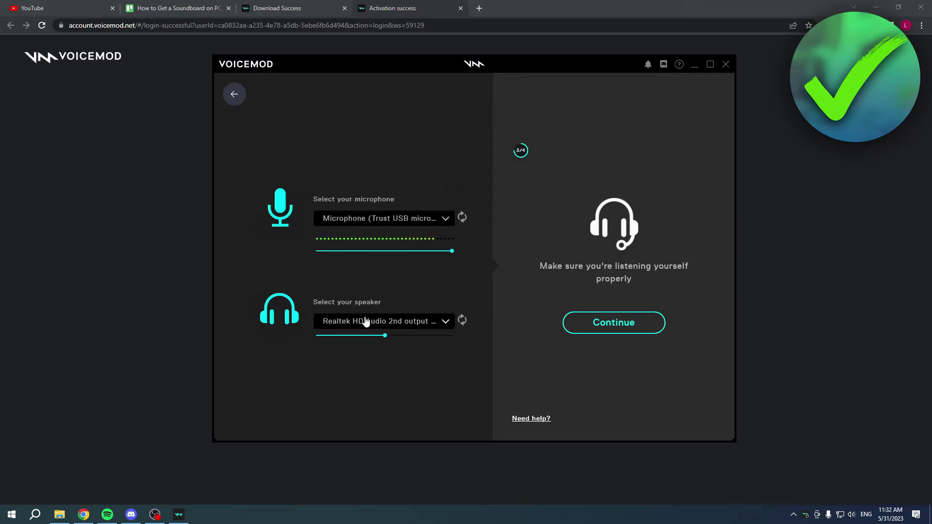
{"action": "left_click", "coordinate": [615, 326]}
{"action": "left_click", "coordinate": [613, 320]}
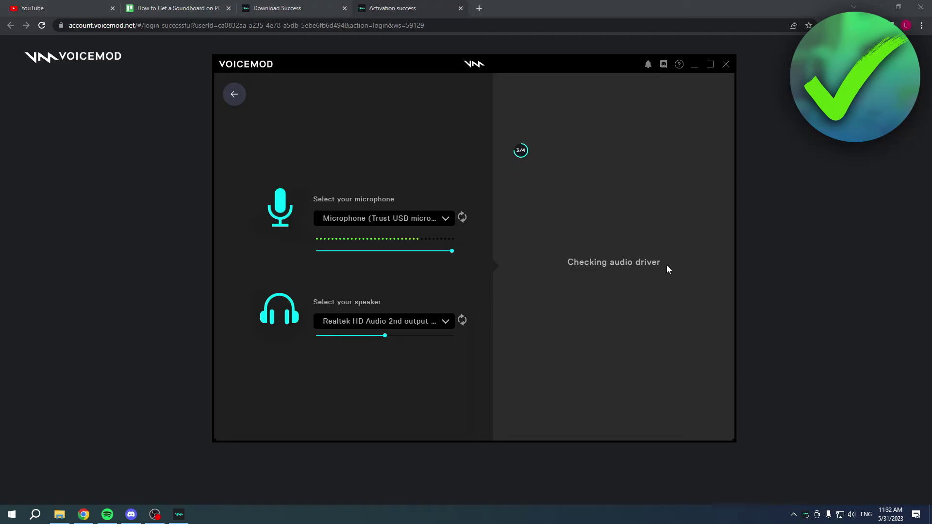
{"action": "left_click", "coordinate": [313, 320]}
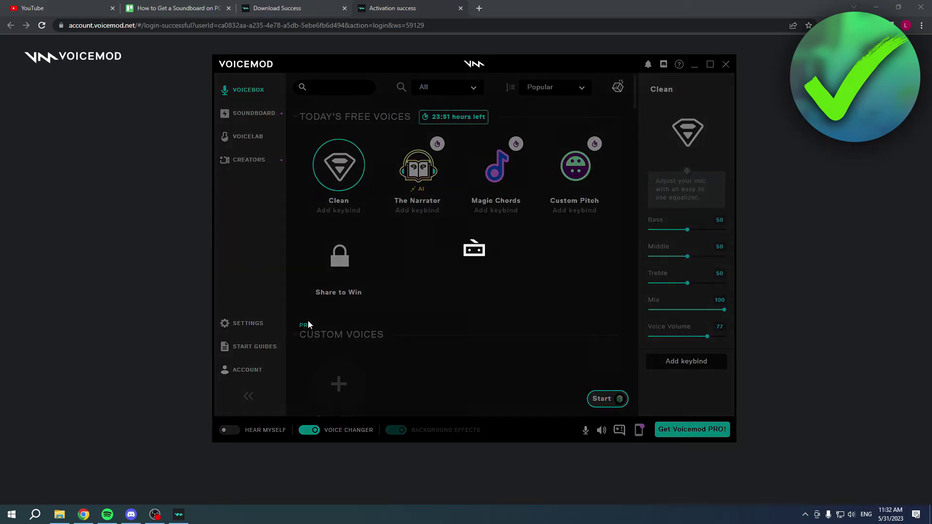
Dismiss the onboarding tip and sale offer, then show the soundboard with Nuke Alert, Gong and Selfie.
{"action": "left_click", "coordinate": [577, 221]}
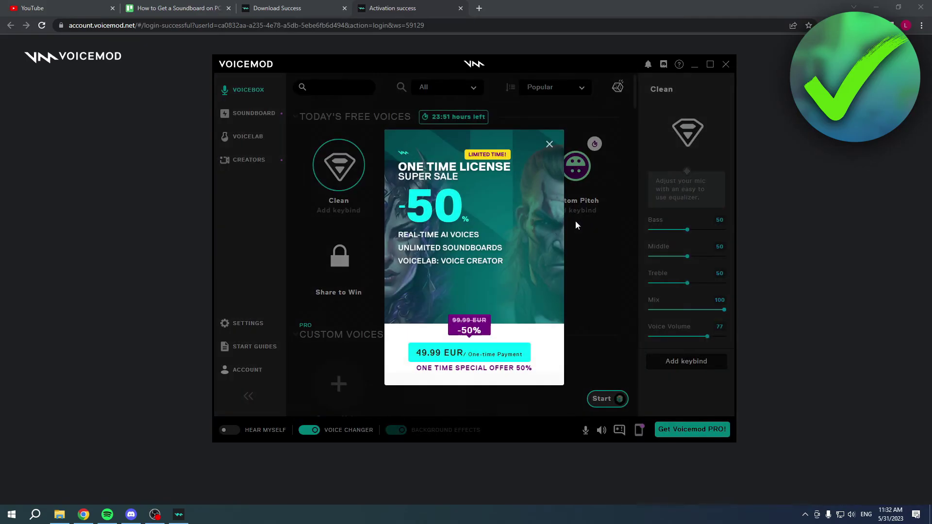
{"action": "left_click", "coordinate": [547, 147]}
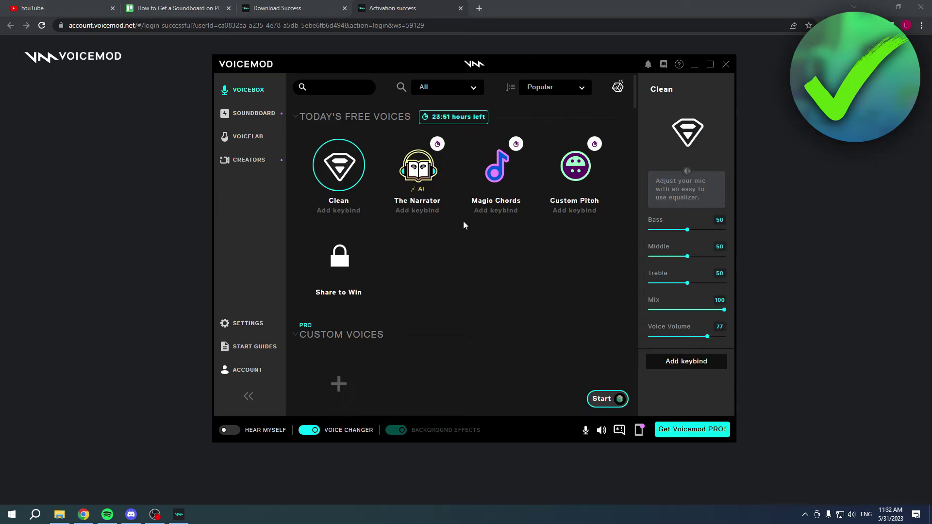
{"action": "left_click", "coordinate": [251, 117]}
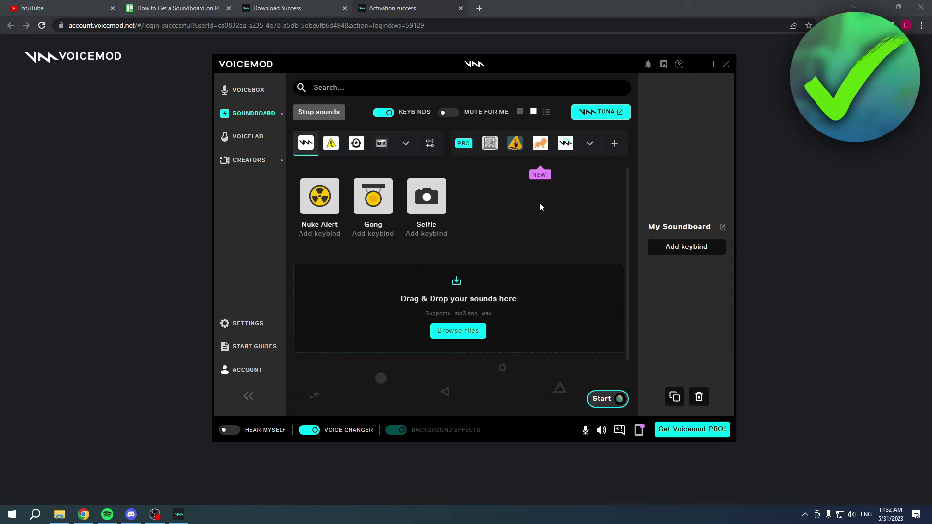
Play the Nuke Alert and Selfie sounds, then bring Discord to the front.
{"action": "left_click", "coordinate": [321, 205]}
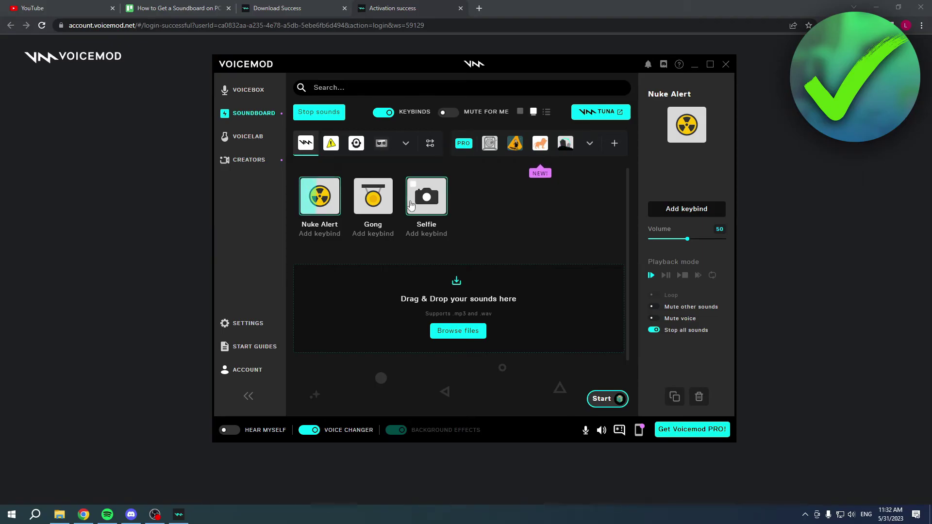
{"action": "left_click", "coordinate": [426, 198]}
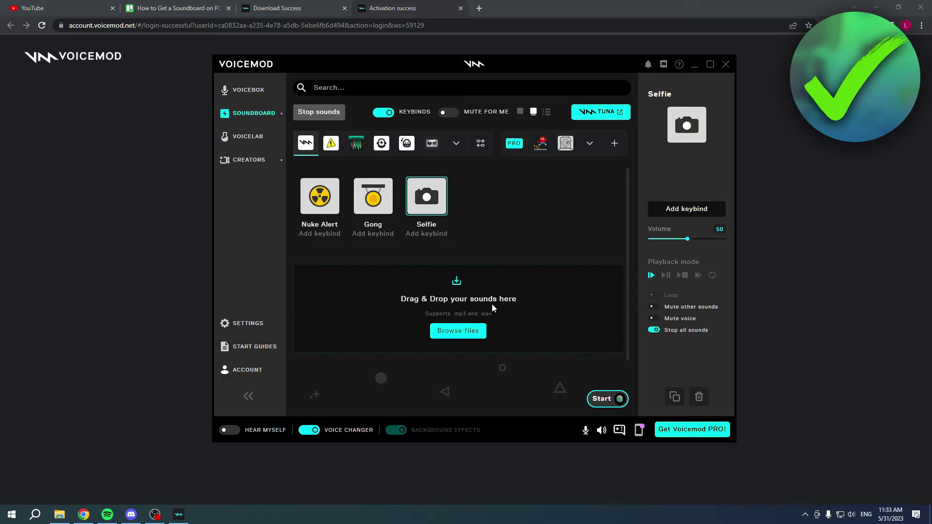
{"action": "left_click", "coordinate": [139, 517]}
Set Discord's Voice & Video input device to Microfoon (Voicemod Virtual Audio Device (WDM)).
{"action": "left_click", "coordinate": [140, 492]}
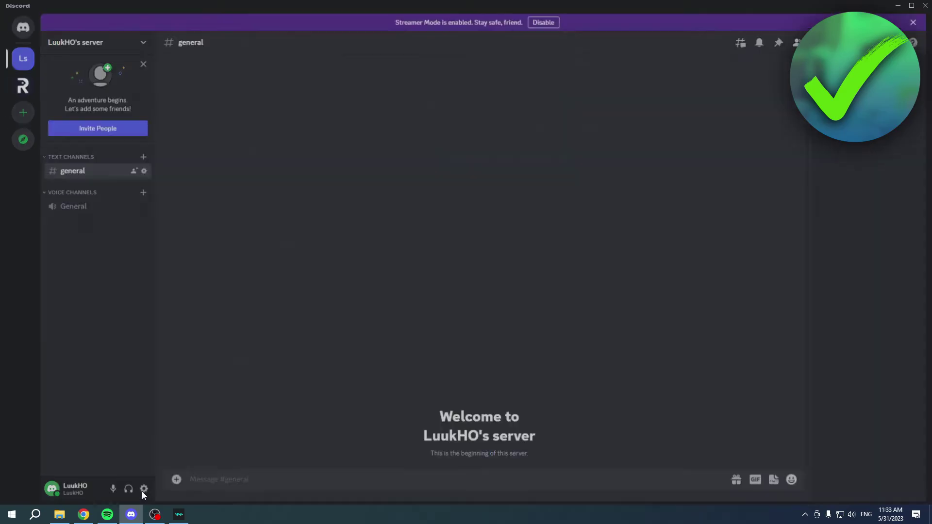
{"action": "left_click", "coordinate": [260, 335]}
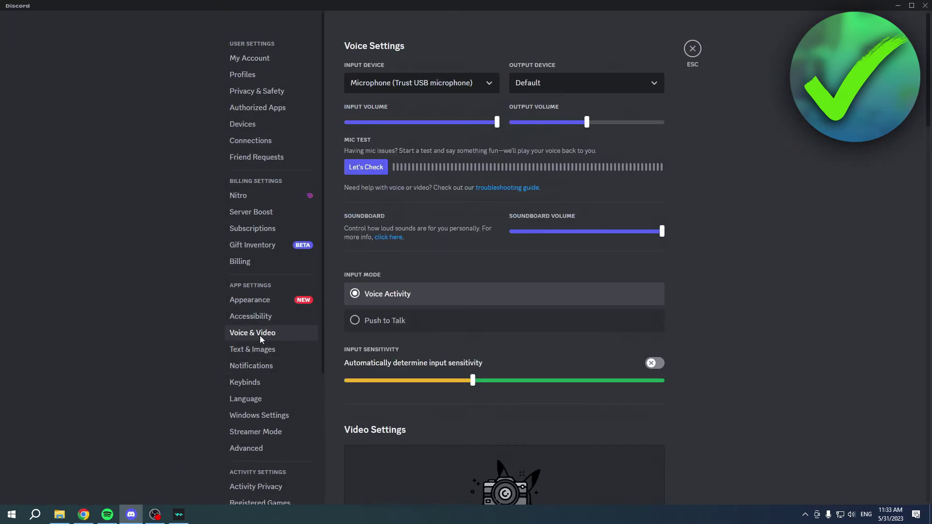
{"action": "left_click", "coordinate": [399, 87]}
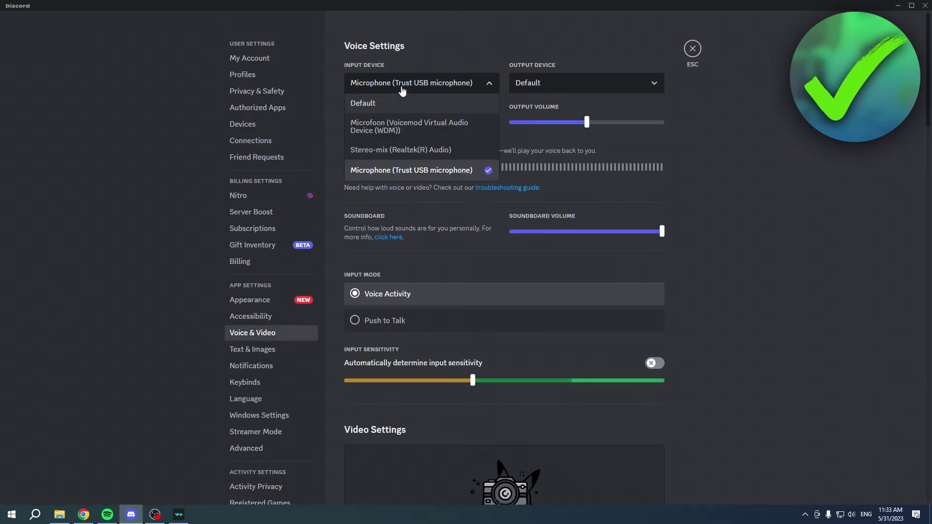
{"action": "left_click", "coordinate": [404, 128]}
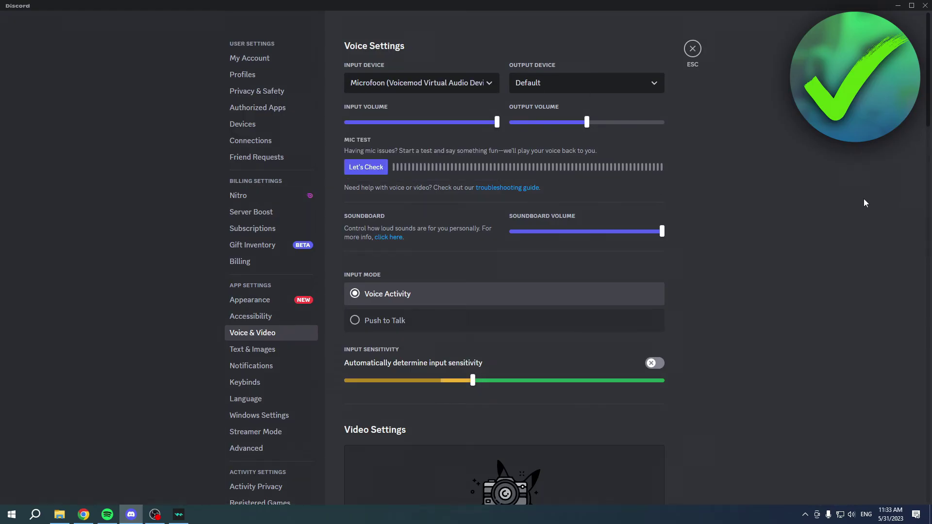
{"action": "scroll", "coordinate": [839, 199], "scroll_direction": "down", "scroll_amount": 12}
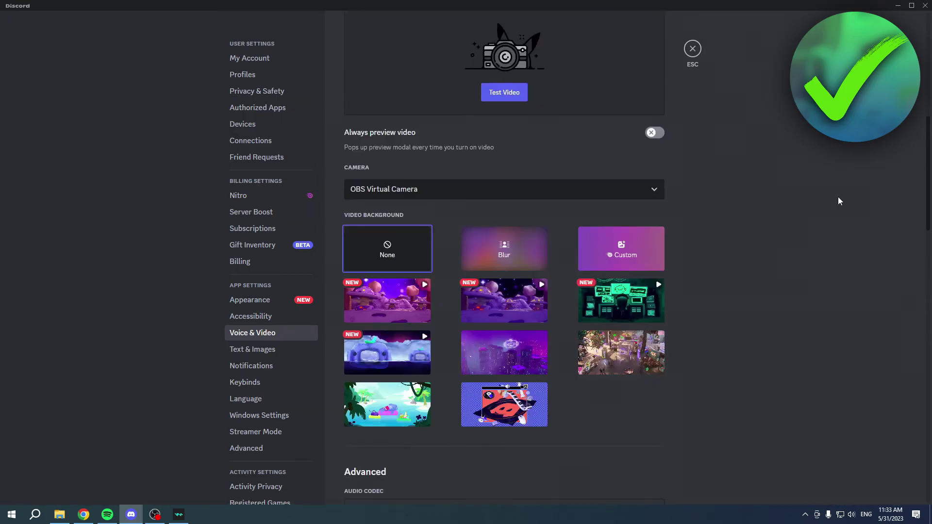
Turn off Echo Cancellation and set Noise Suppression to None in Discord's voice processing.
{"action": "scroll", "coordinate": [835, 196], "scroll_direction": "down", "scroll_amount": 4}
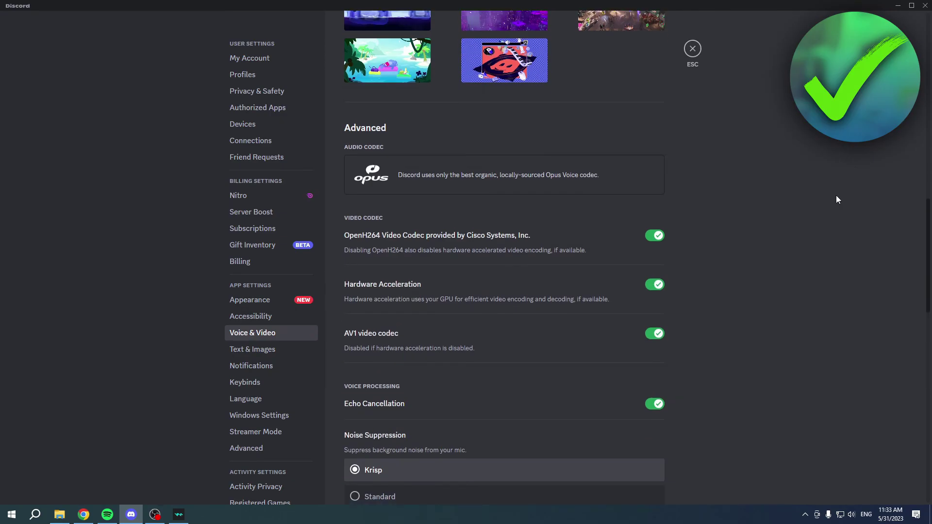
{"action": "scroll", "coordinate": [835, 195], "scroll_direction": "down", "scroll_amount": 2}
{"action": "left_click", "coordinate": [654, 311]}
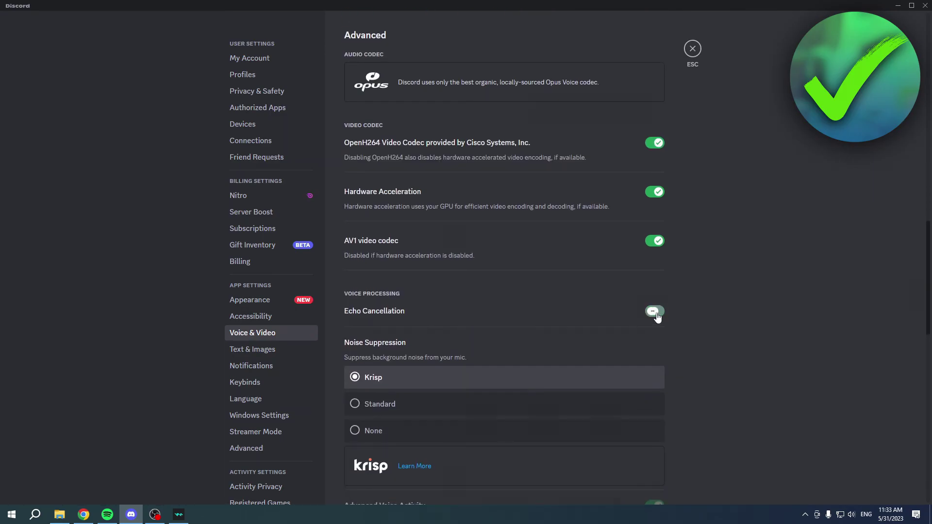
{"action": "scroll", "coordinate": [737, 302], "scroll_direction": "down", "scroll_amount": 4}
{"action": "left_click", "coordinate": [380, 243]}
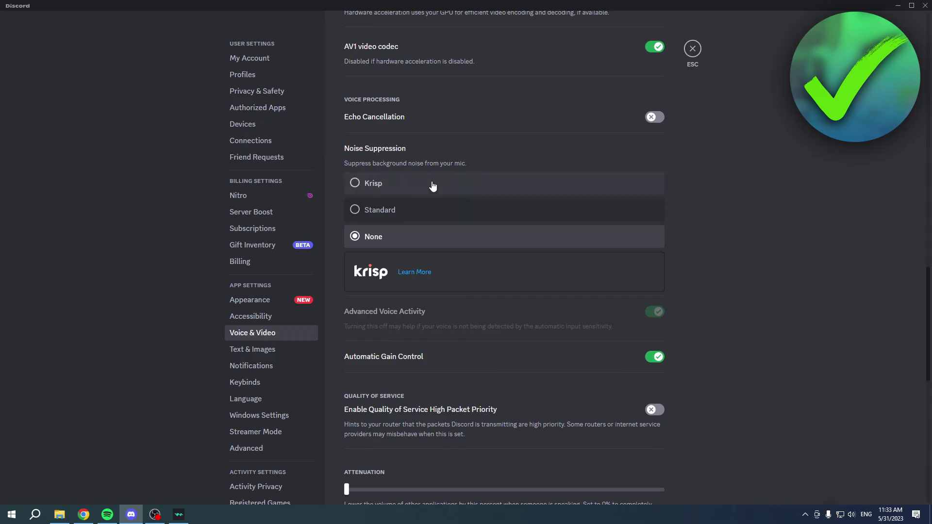
{"action": "scroll", "coordinate": [436, 184], "scroll_direction": "down", "scroll_amount": 4}
{"action": "scroll", "coordinate": [440, 189], "scroll_direction": "up", "scroll_amount": 4}
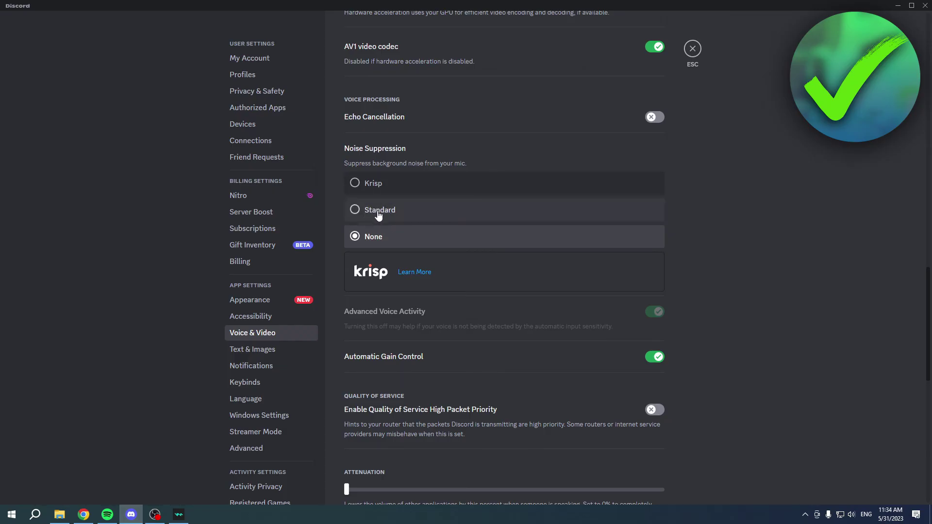
Reopen the Input Device list to confirm the Voicemod virtual device is checked.
{"action": "scroll", "coordinate": [701, 285], "scroll_direction": "up", "scroll_amount": 20}
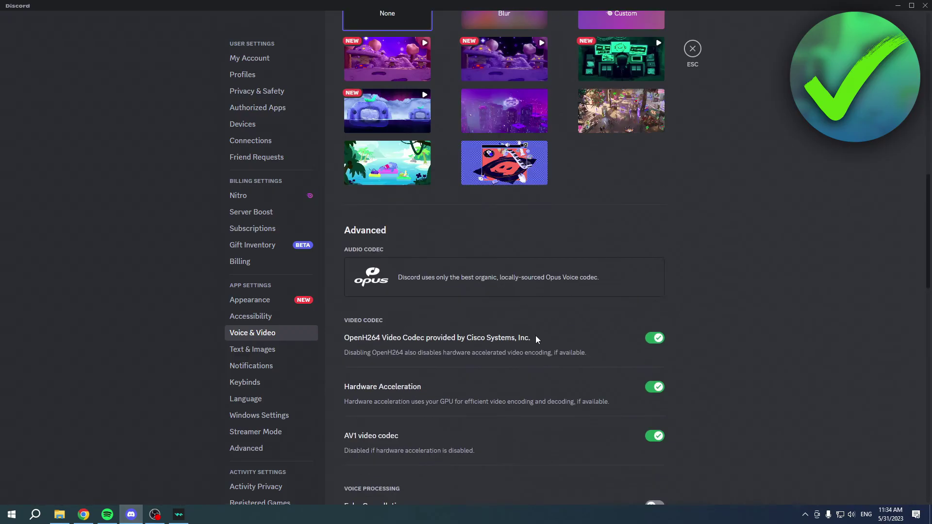
{"action": "left_click", "coordinate": [424, 93]}
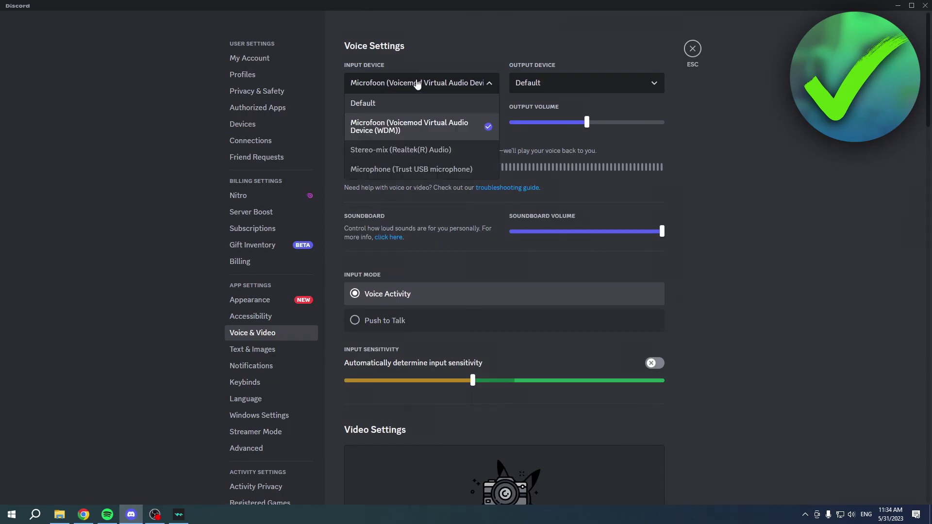